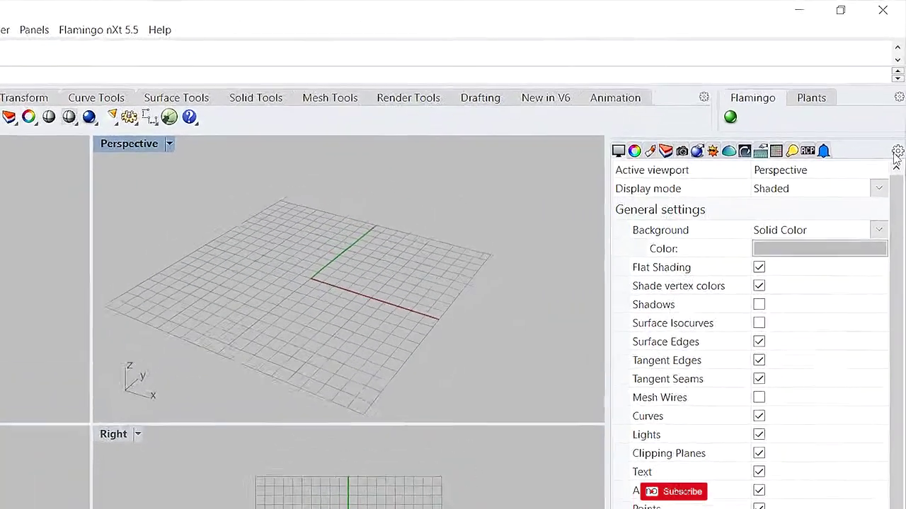
# - Detach the Display panel into a floating window over the viewports and enlarge its height to show more settings
pyautogui.click(896, 153)
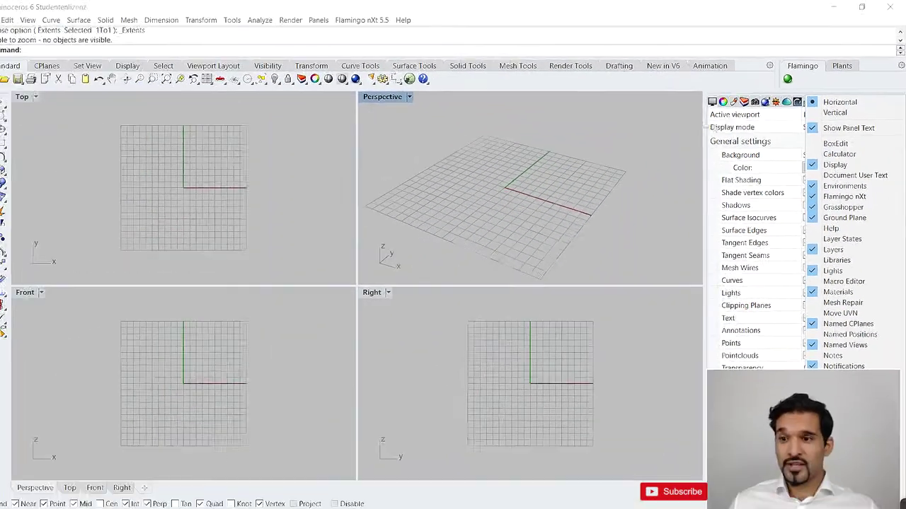
pyautogui.press('Escape')
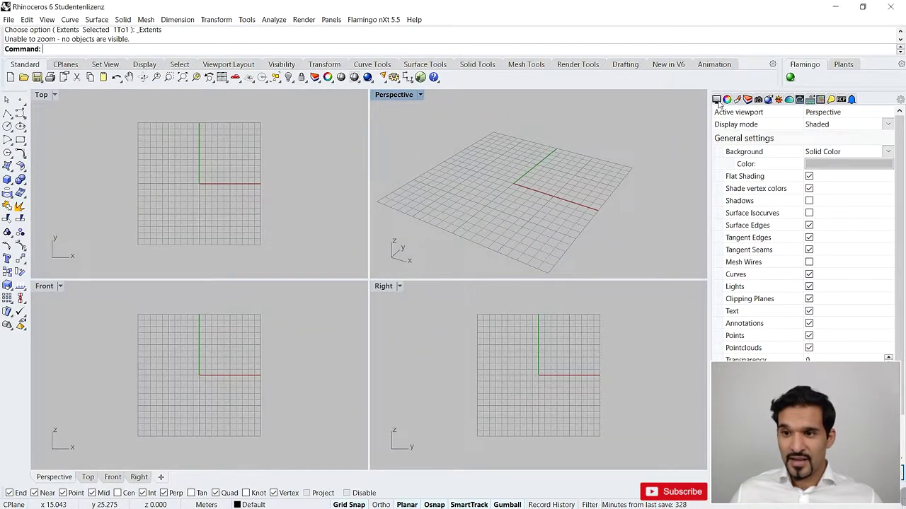
pyautogui.moveTo(716, 101); pyautogui.dragTo(557, 112)
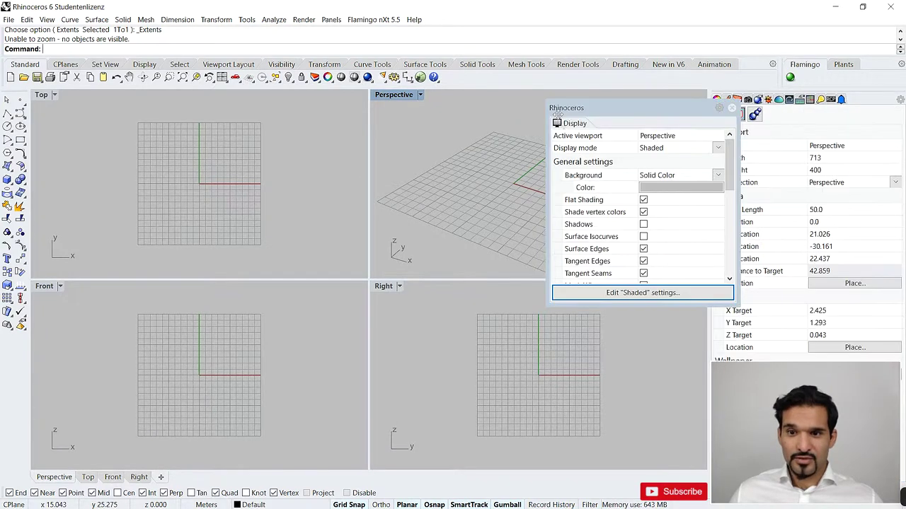
pyautogui.moveTo(621, 108); pyautogui.dragTo(557, 105)
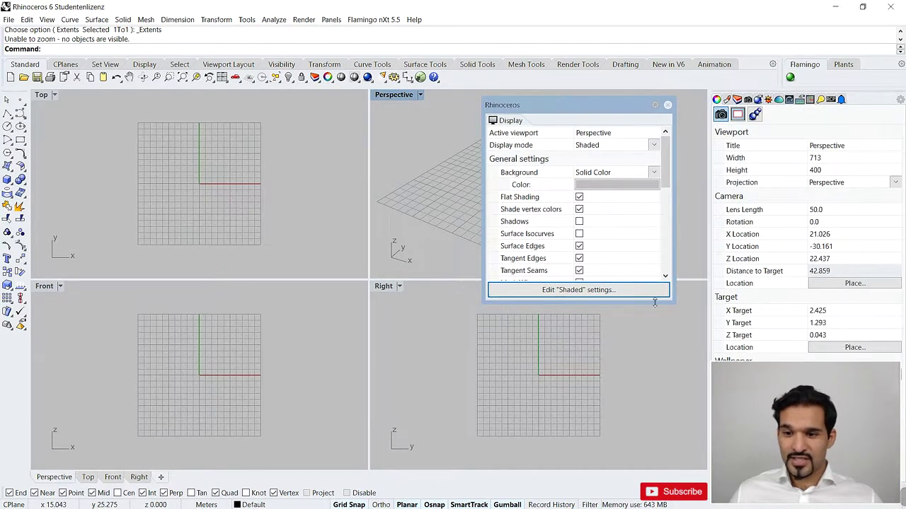
pyautogui.moveTo(655, 305); pyautogui.dragTo(654, 459)
pyautogui.scroll(-5, 656, 253)
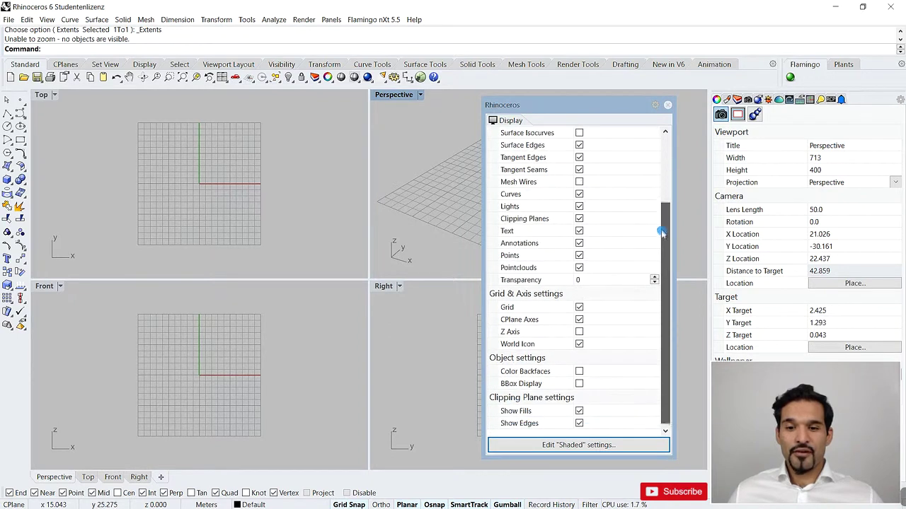
pyautogui.scroll(5, 656, 252)
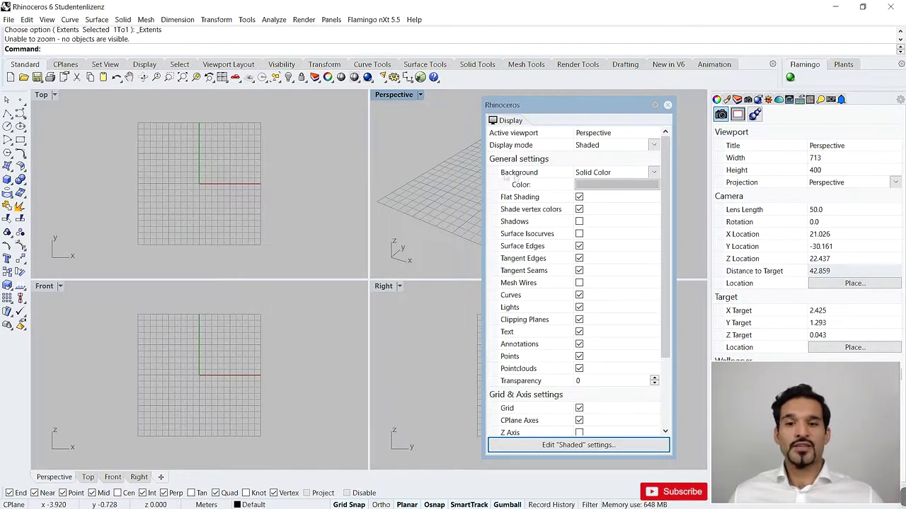
# - Set the solid background color of the Perspective viewport's Shaded display mode to White
pyautogui.click(592, 186)
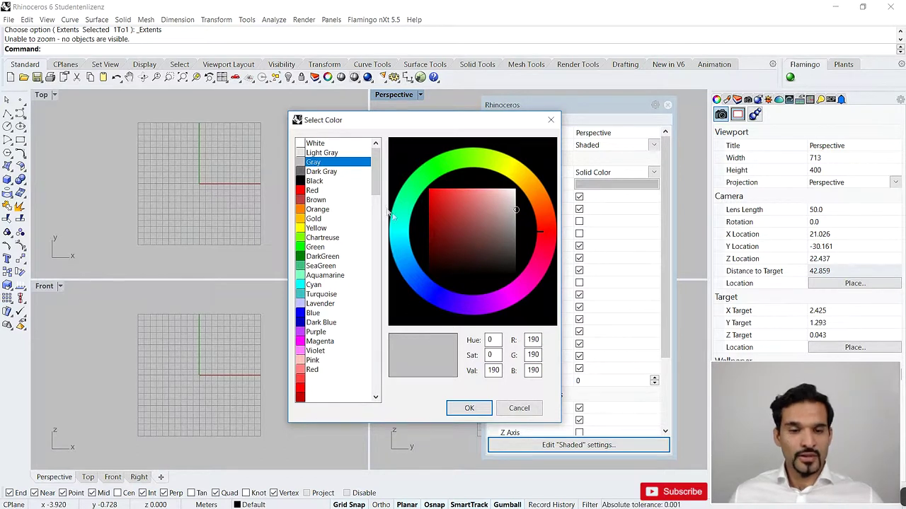
pyautogui.scroll(-1, 379, 173)
pyautogui.moveTo(378, 174); pyautogui.dragTo(377, 152)
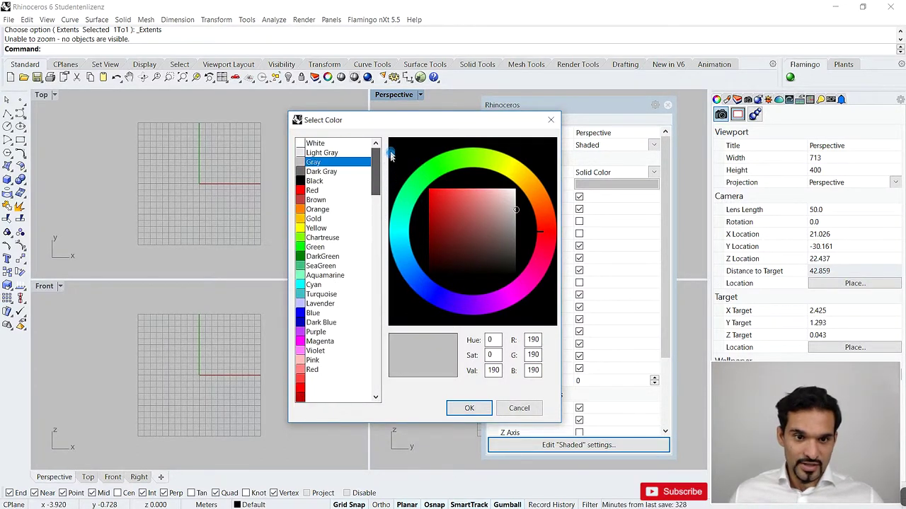
pyautogui.click(329, 144)
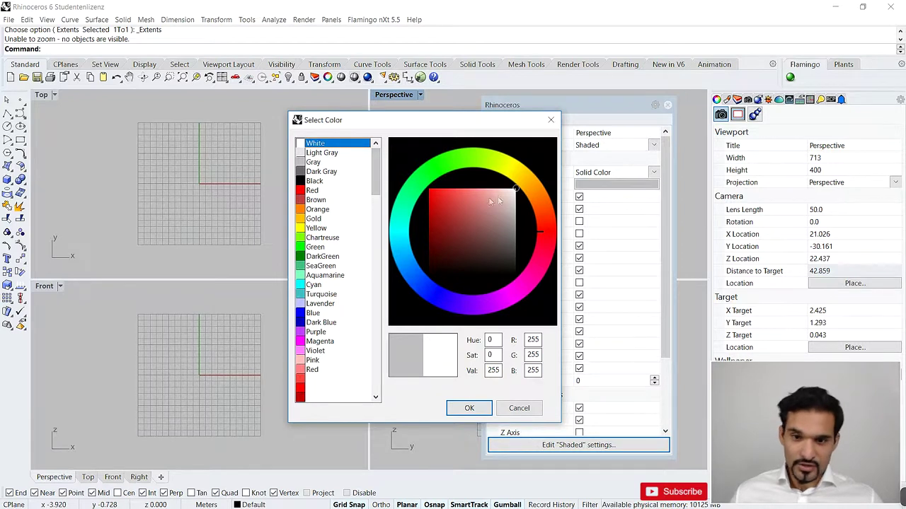
pyautogui.click(507, 230)
pyautogui.moveTo(507, 230)
pyautogui.mouseDown()
pyautogui.moveTo(465, 220)
pyautogui.moveTo(551, 173)
pyautogui.mouseUp()
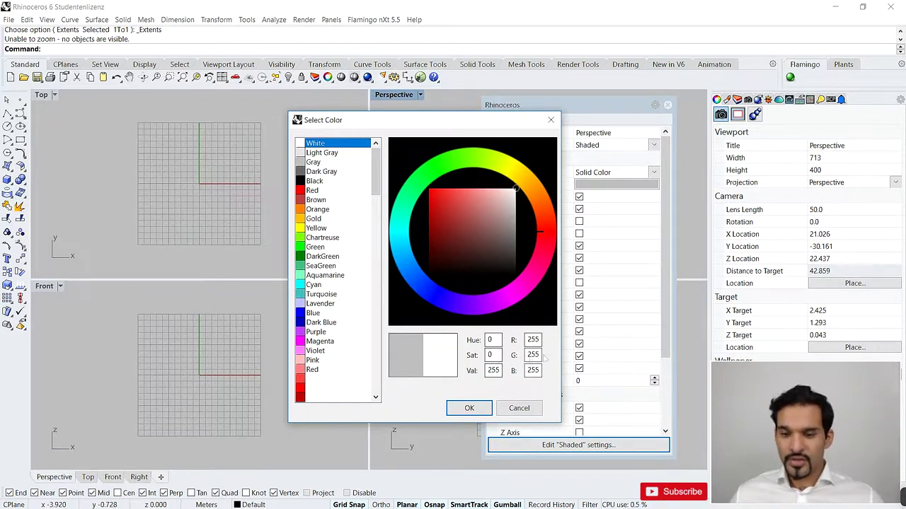
pyautogui.click(459, 409)
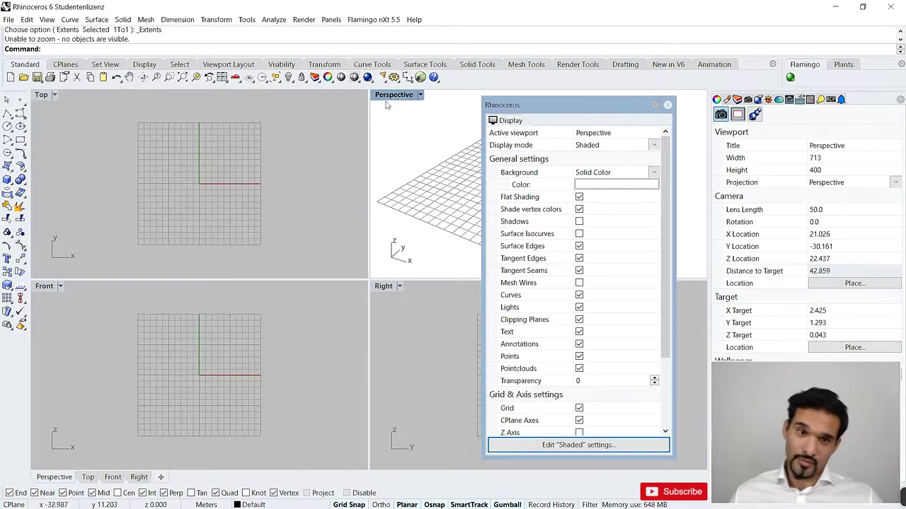
# - Activate the Top viewport and set its Wireframe display mode's background color to White
pyautogui.click(297, 107)
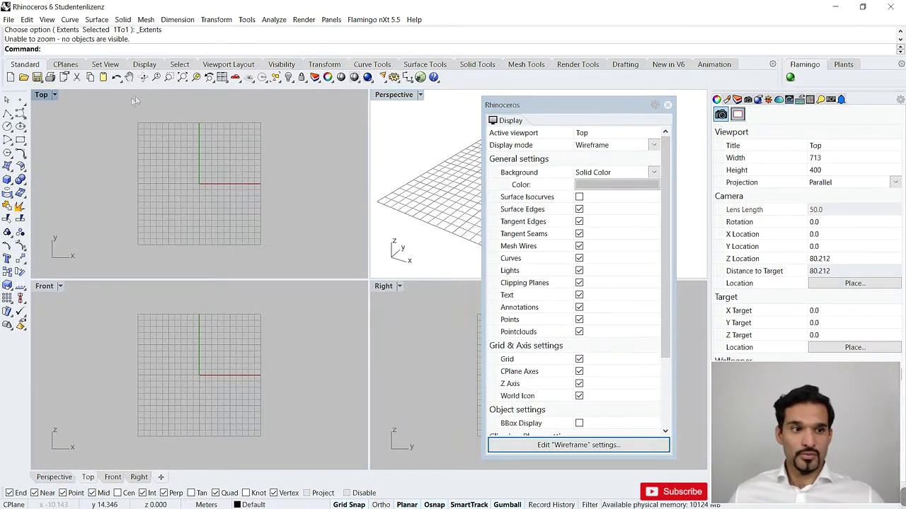
pyautogui.click(609, 185)
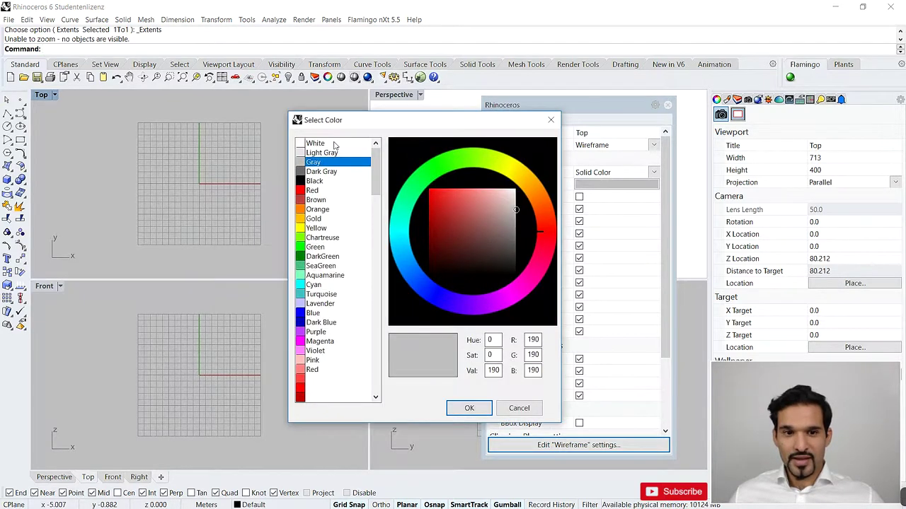
pyautogui.click(333, 144)
pyautogui.click(474, 408)
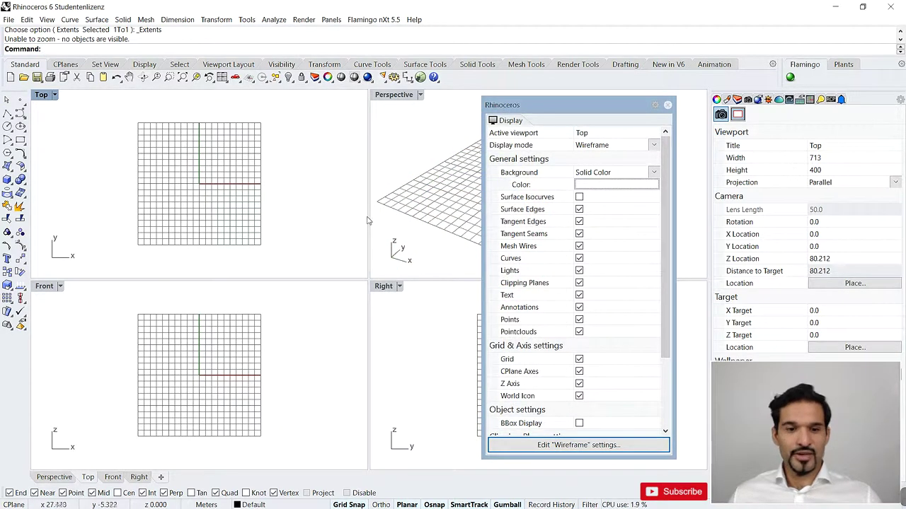
# - Maximize the Perspective viewport and turn on the Z Axis in its grid and axis display settings
pyautogui.doubleClick(398, 96)
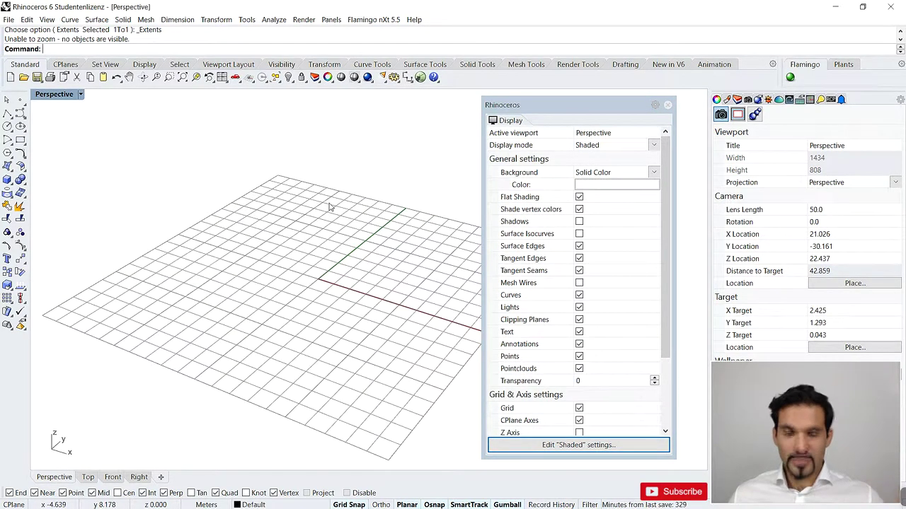
pyautogui.moveTo(325, 205); pyautogui.dragTo(283, 196, button='right')
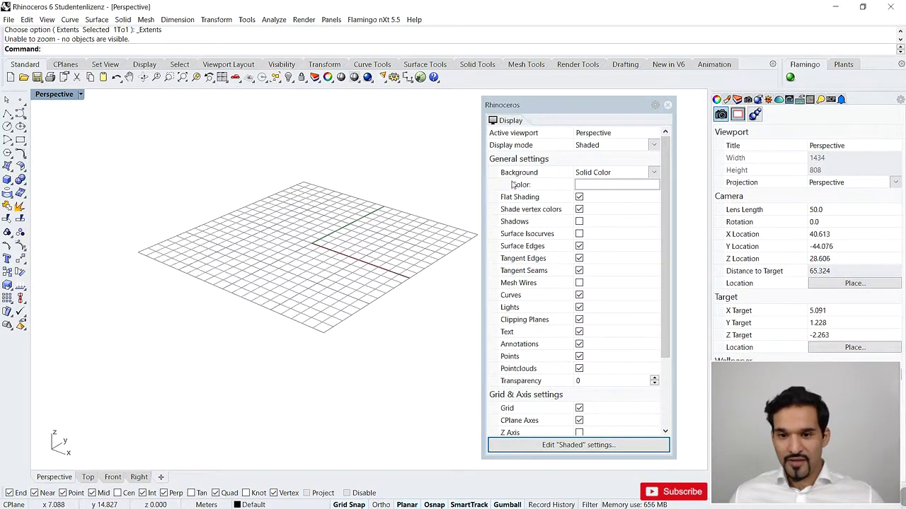
pyautogui.moveTo(669, 173); pyautogui.dragTo(670, 243)
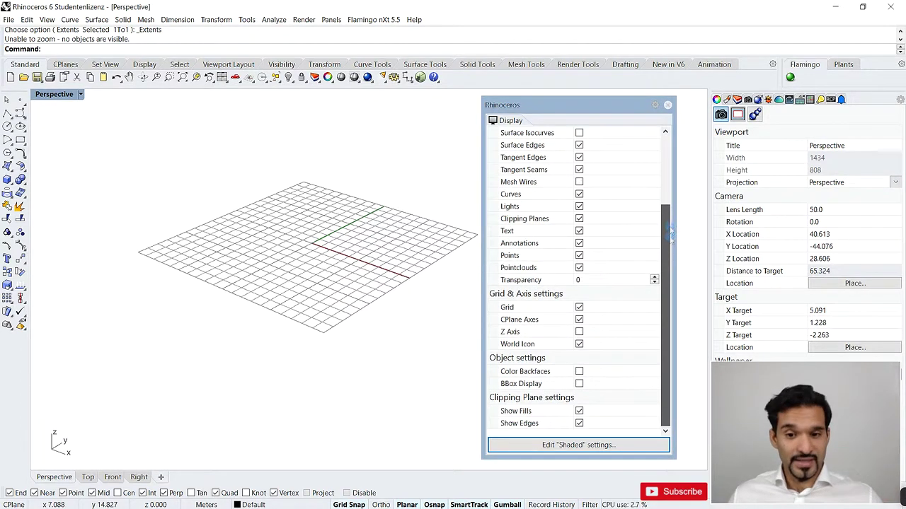
pyautogui.moveTo(669, 223); pyautogui.dragTo(666, 203)
pyautogui.moveTo(414, 203); pyautogui.dragTo(292, 299, button='right')
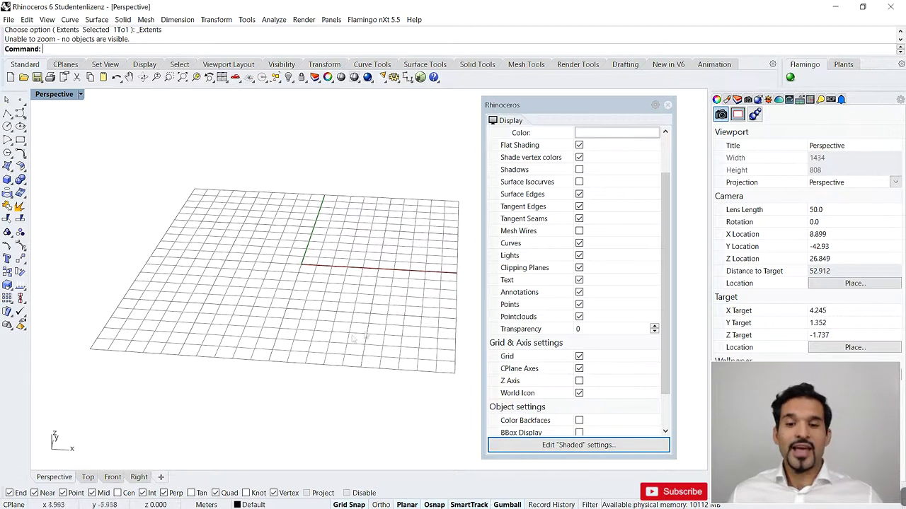
pyautogui.moveTo(367, 321); pyautogui.dragTo(345, 312, button='right')
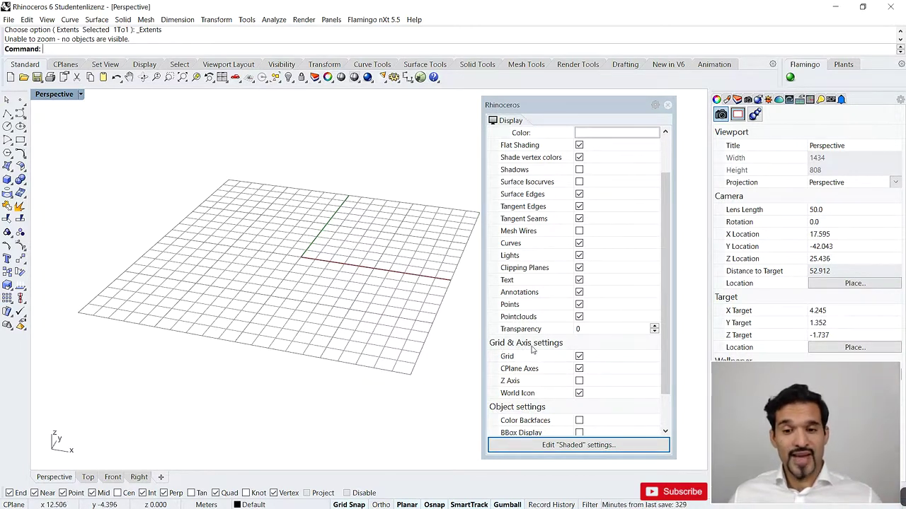
pyautogui.click(580, 381)
pyautogui.moveTo(304, 269); pyautogui.dragTo(269, 305, button='right')
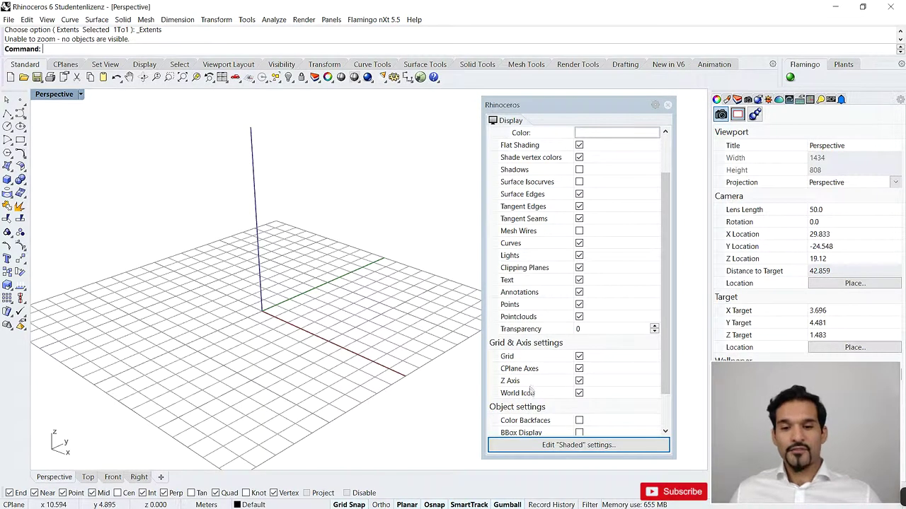
# - Turn the World Icon off and back on in the Perspective viewport's display settings
pyautogui.click(580, 395)
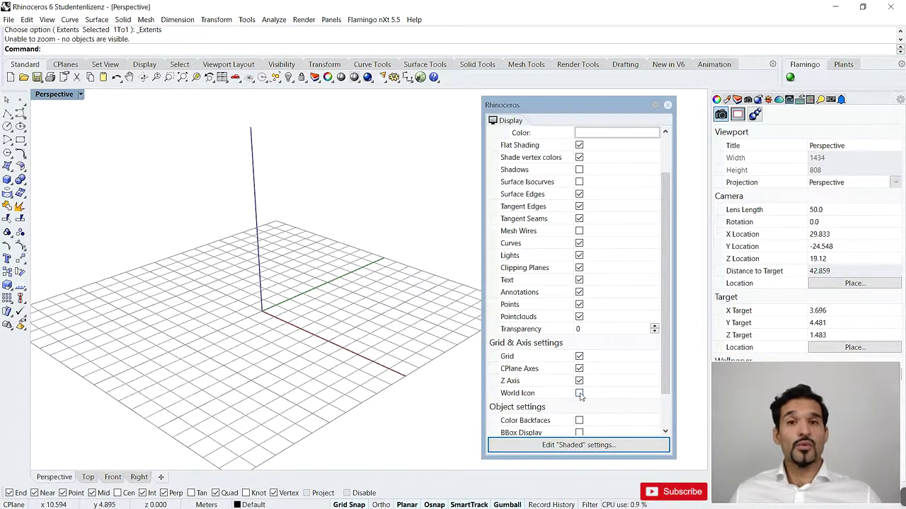
pyautogui.click(580, 394)
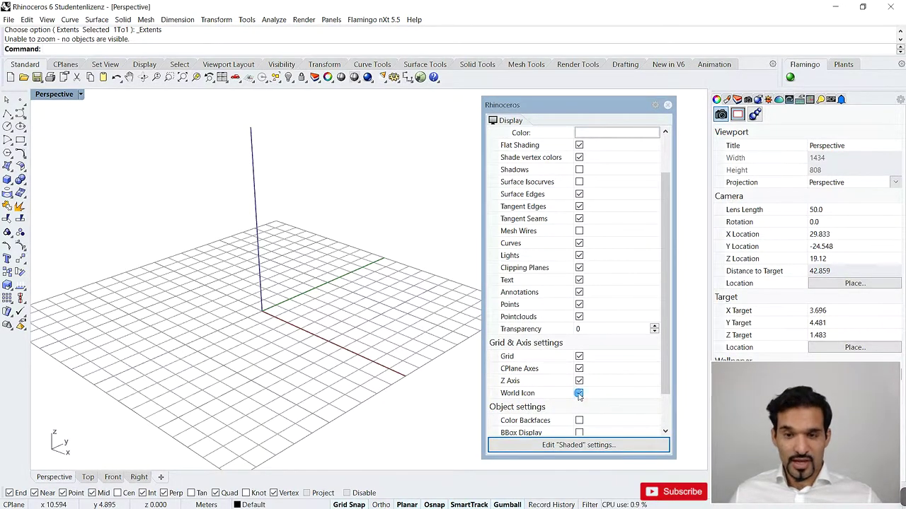
pyautogui.click(578, 394)
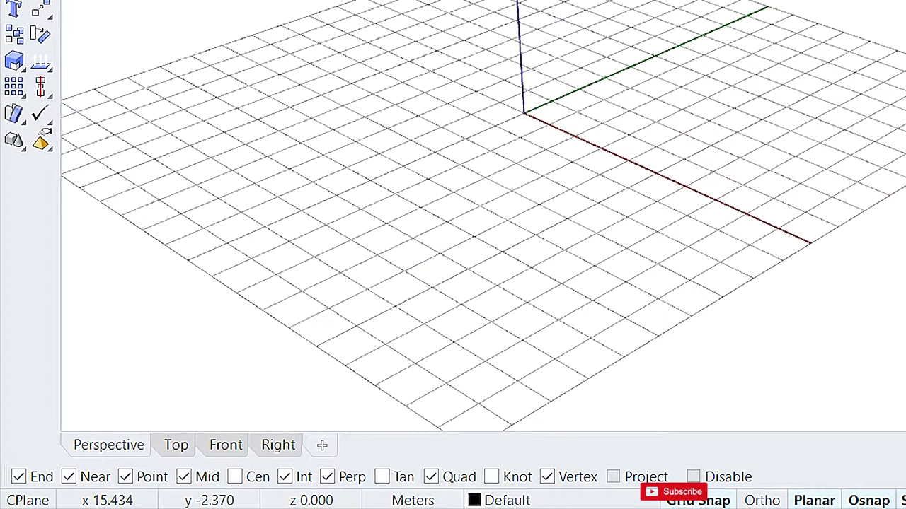
pyautogui.click(905, 277)
pyautogui.click(905, 277)
pyautogui.click(905, 276)
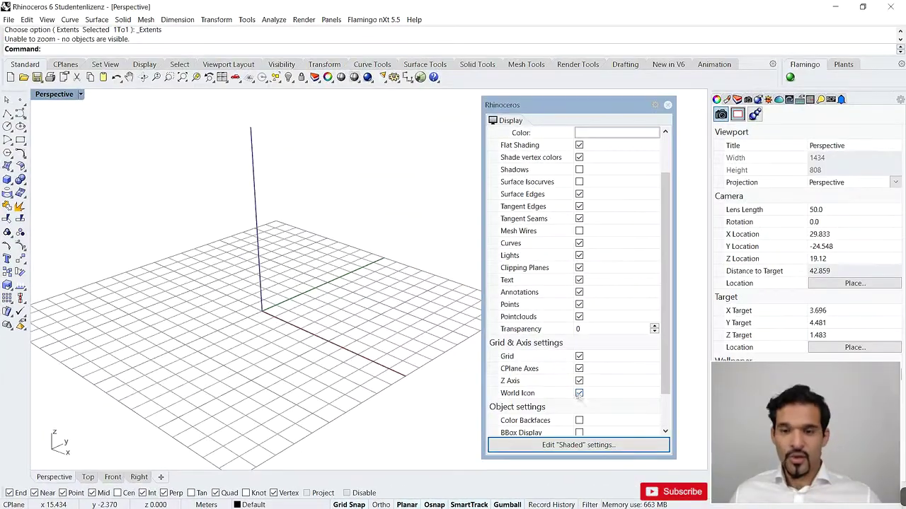
pyautogui.scroll(3, 575, 347)
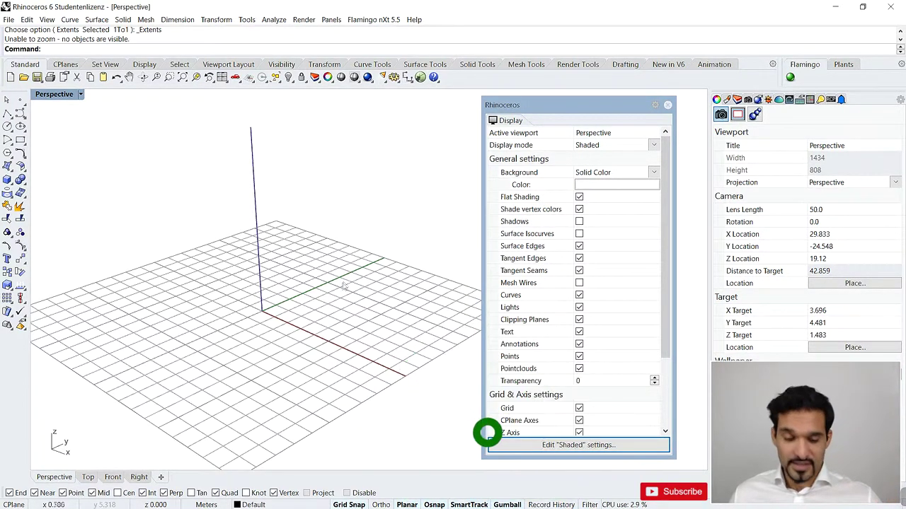
# - Create a box with its first base corner at the origin (0) and a length, width and height of 5
pyautogui.write('Box')
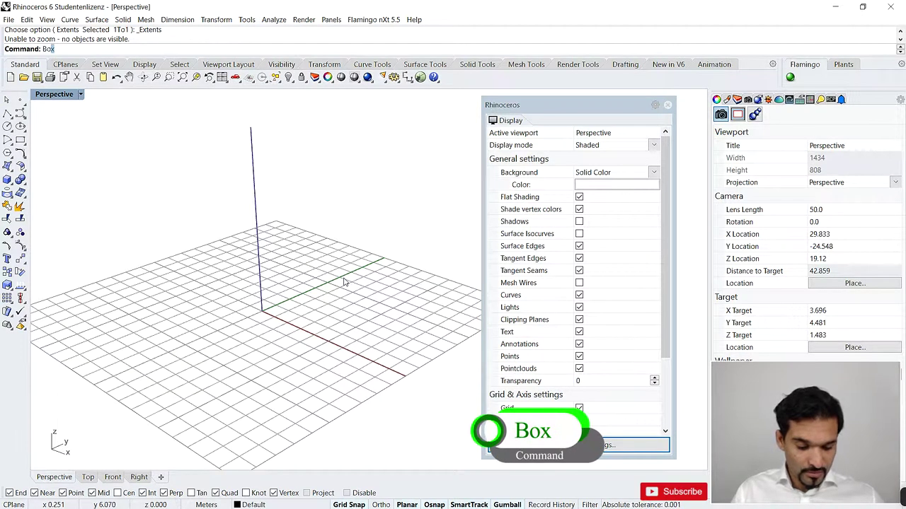
pyautogui.press('Return')
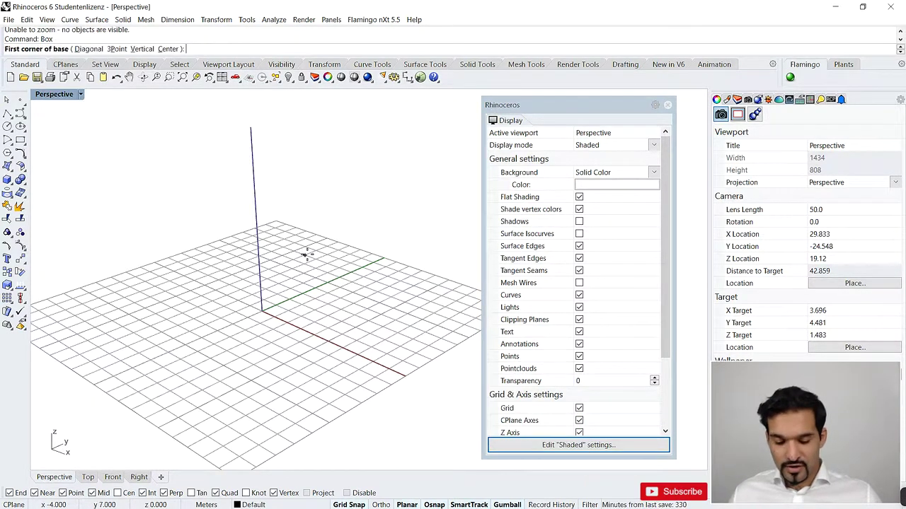
pyautogui.write('0')
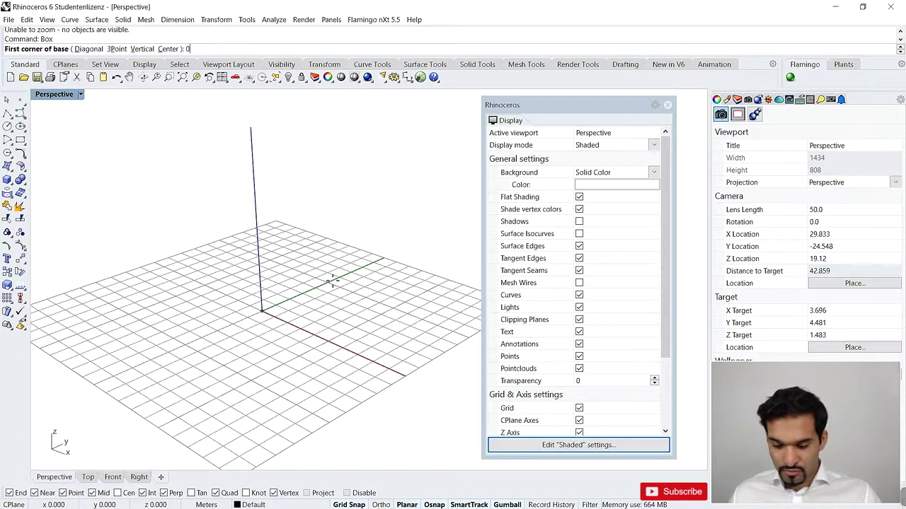
pyautogui.scroll(4, 285, 326)
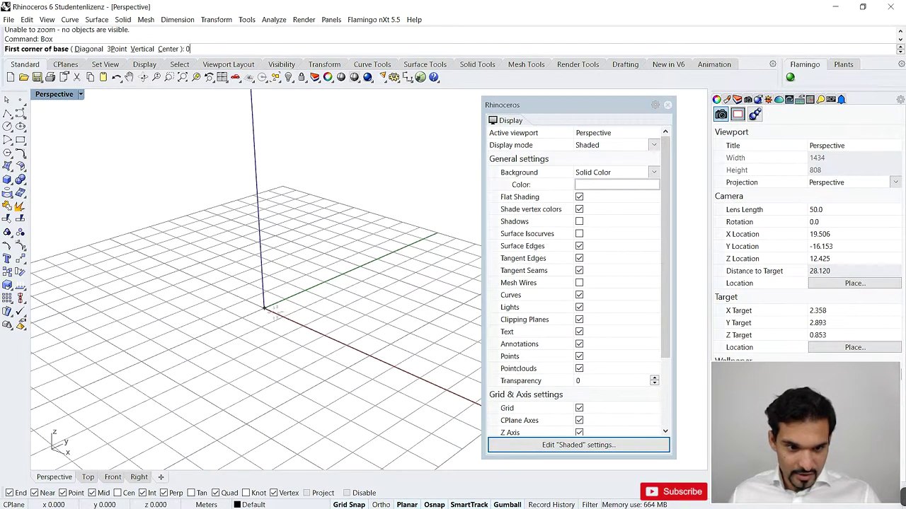
pyautogui.press('Return')
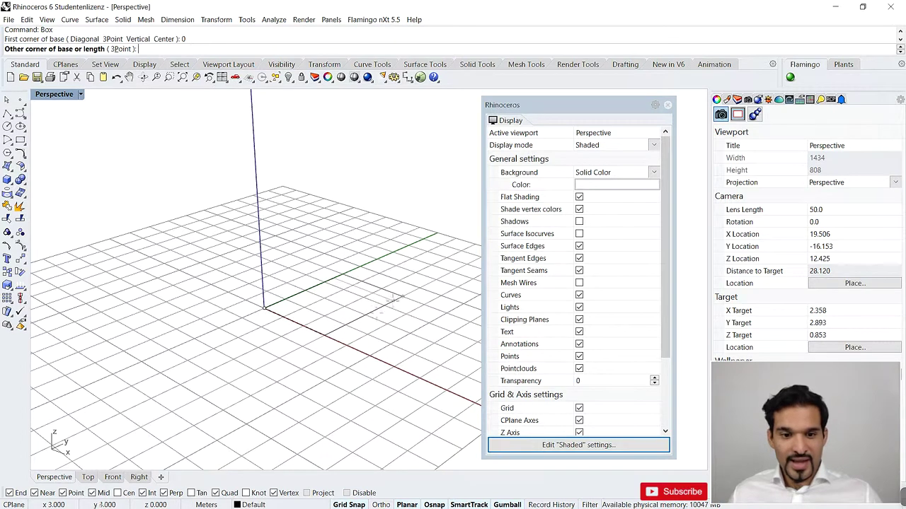
pyautogui.write('5')
pyautogui.press('Return')
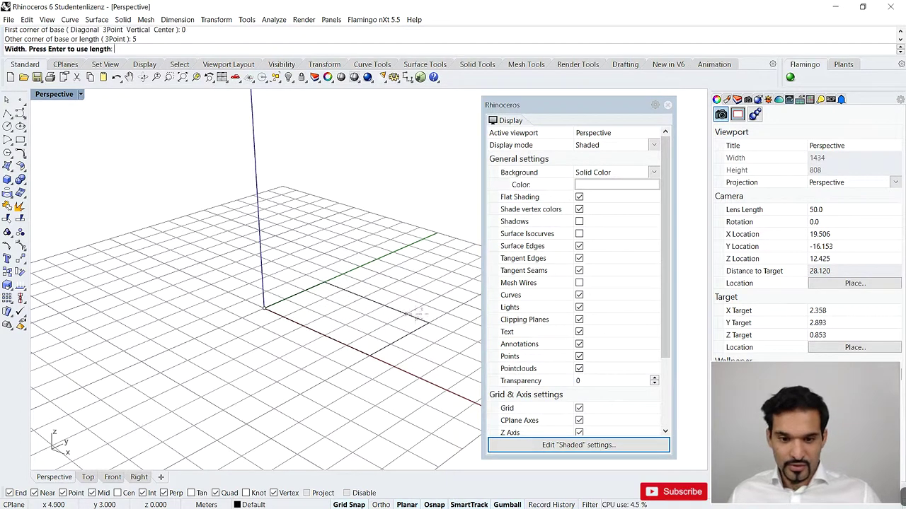
pyautogui.write('5')
pyautogui.press('Return')
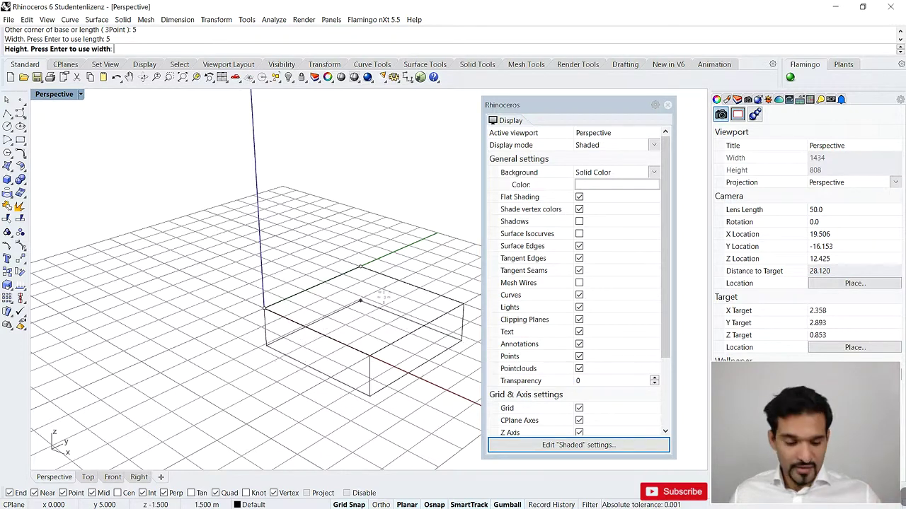
pyautogui.press('Return')
pyautogui.moveTo(383, 310); pyautogui.dragTo(297, 248, button='right')
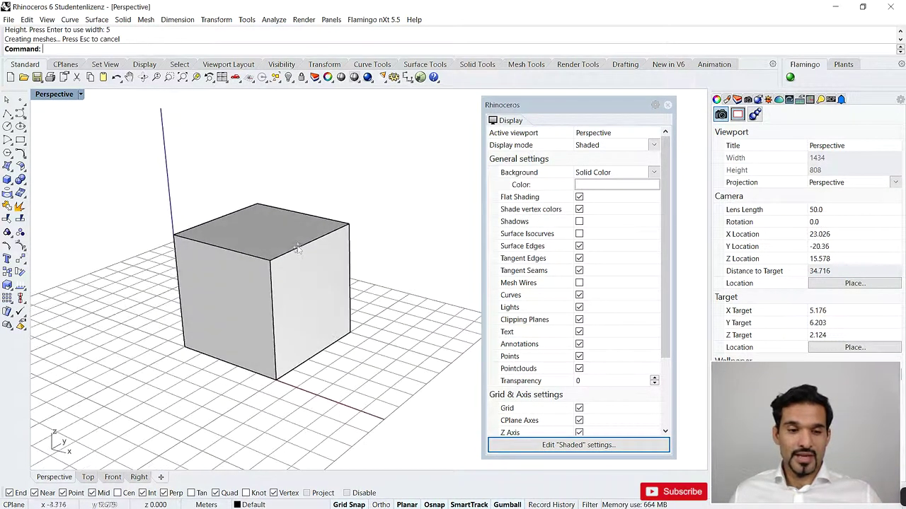
# - Select Shaded as the Perspective viewport's display mode
pyautogui.click(80, 95)
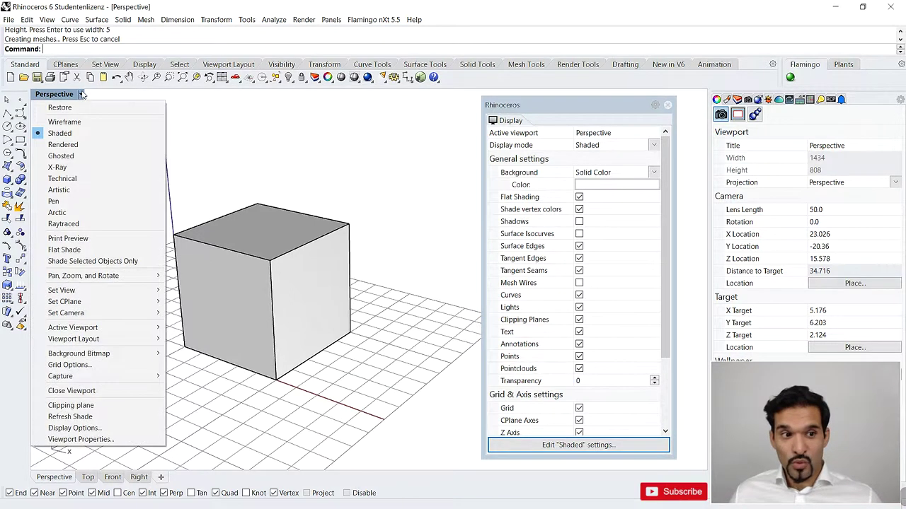
pyautogui.click(60, 135)
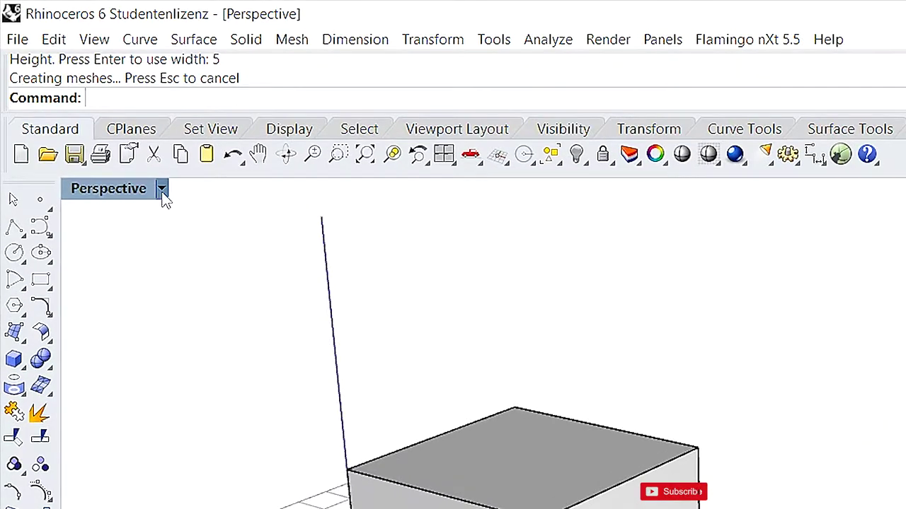
# - Preview the box in Wireframe display mode and switch the Perspective viewport to Rendered mode
pyautogui.click(162, 189)
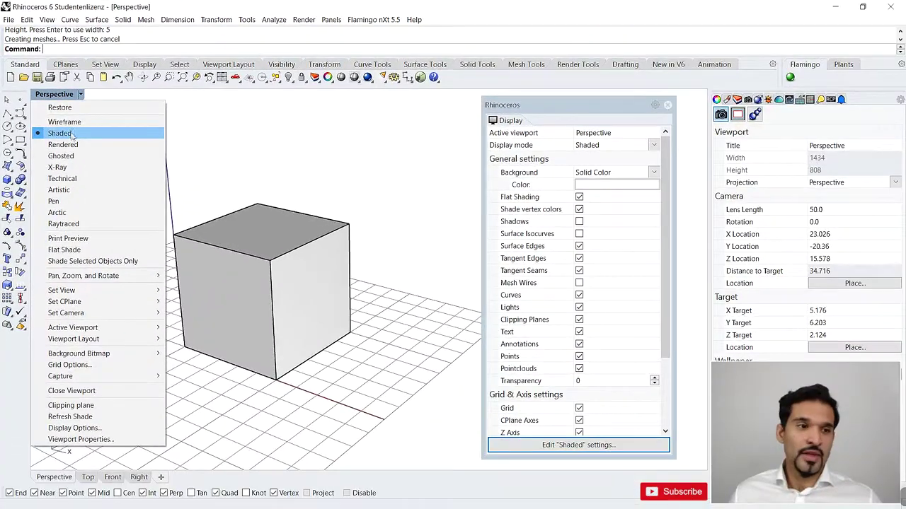
pyautogui.click(70, 123)
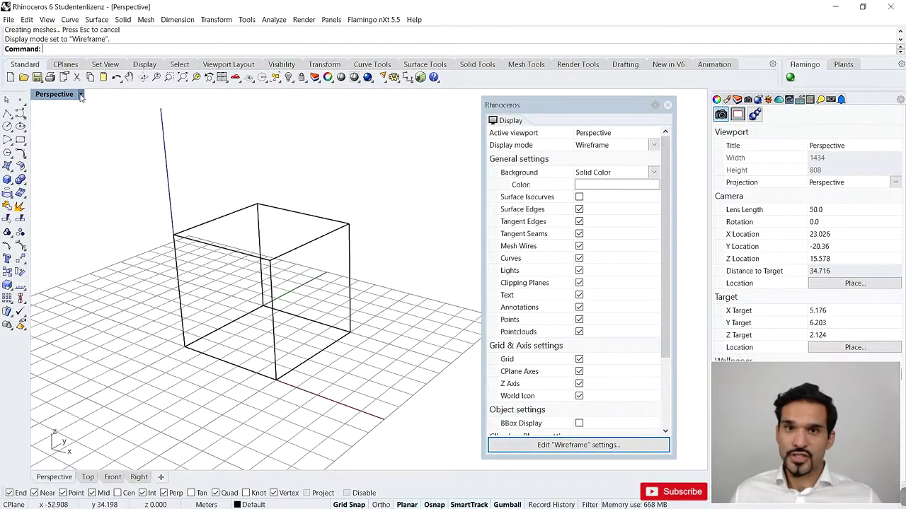
pyautogui.click(80, 95)
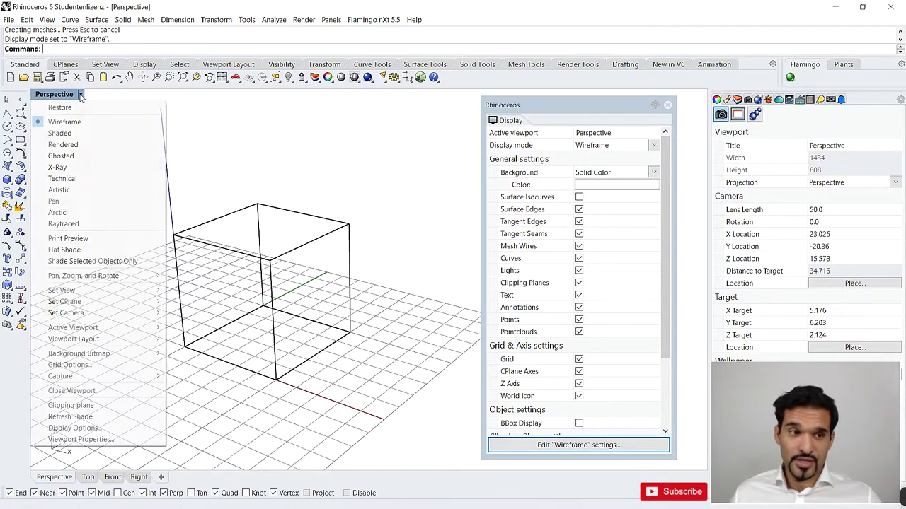
pyautogui.click(80, 145)
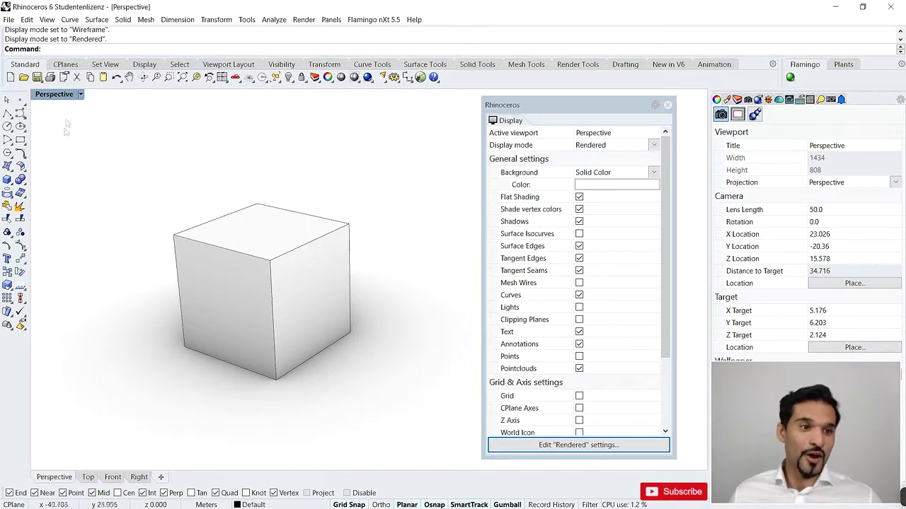
# - Turn the Z Axis on and back off in the Rendered mode's grid and axis settings
pyautogui.click(81, 95)
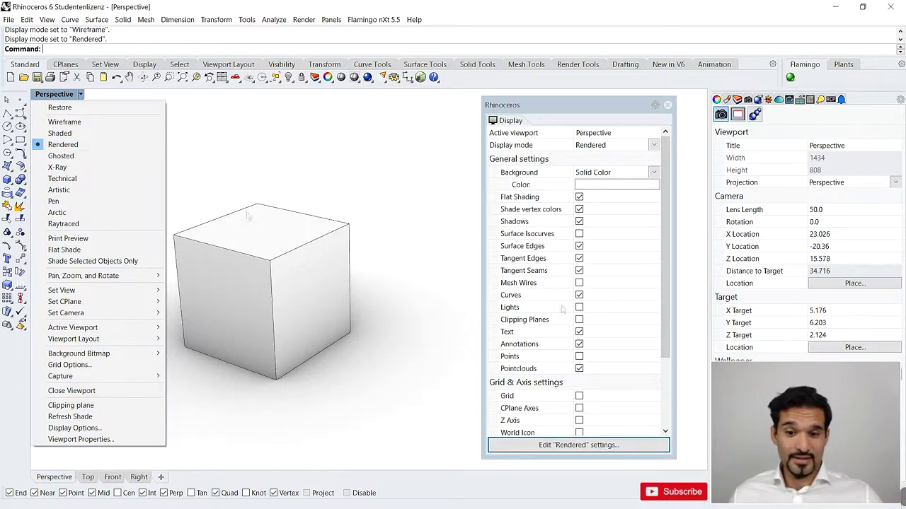
pyautogui.click(579, 421)
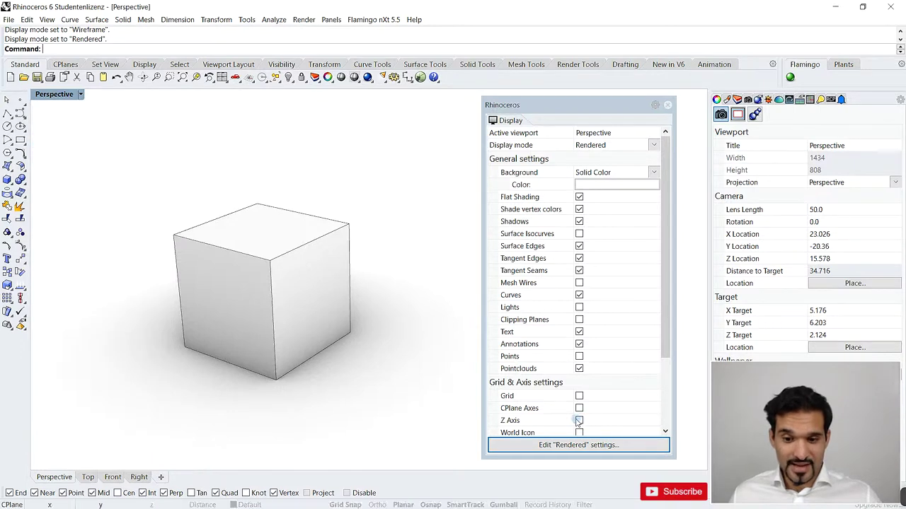
pyautogui.click(579, 421)
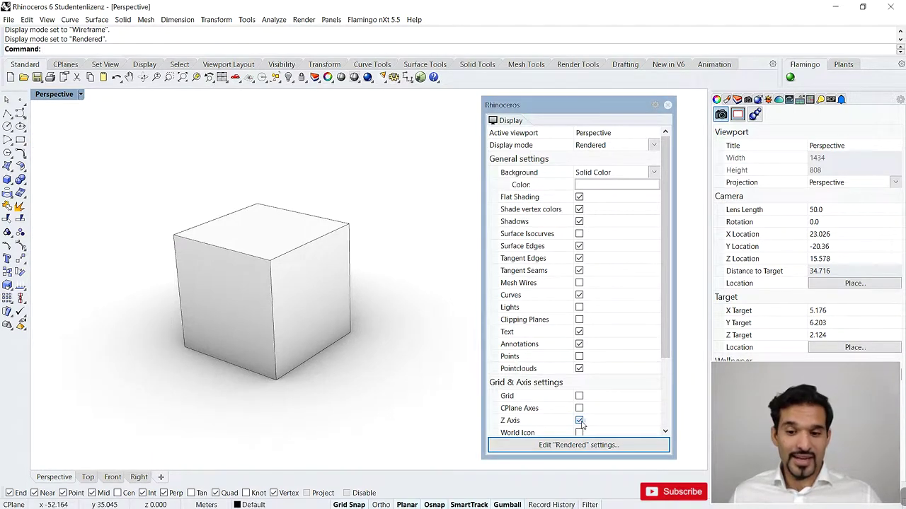
pyautogui.click(580, 422)
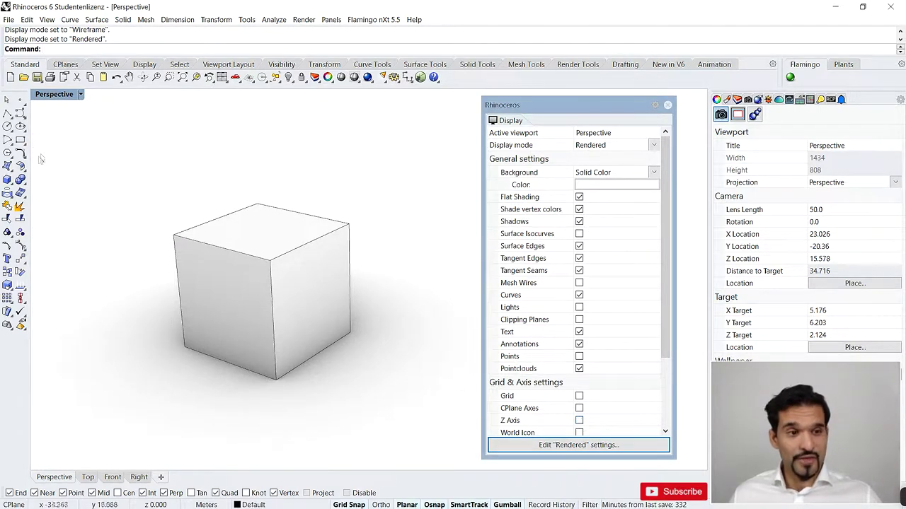
# - Set the Perspective viewport's display mode to Shaded and turn its Z Axis off and back on
pyautogui.click(80, 95)
pyautogui.click(61, 133)
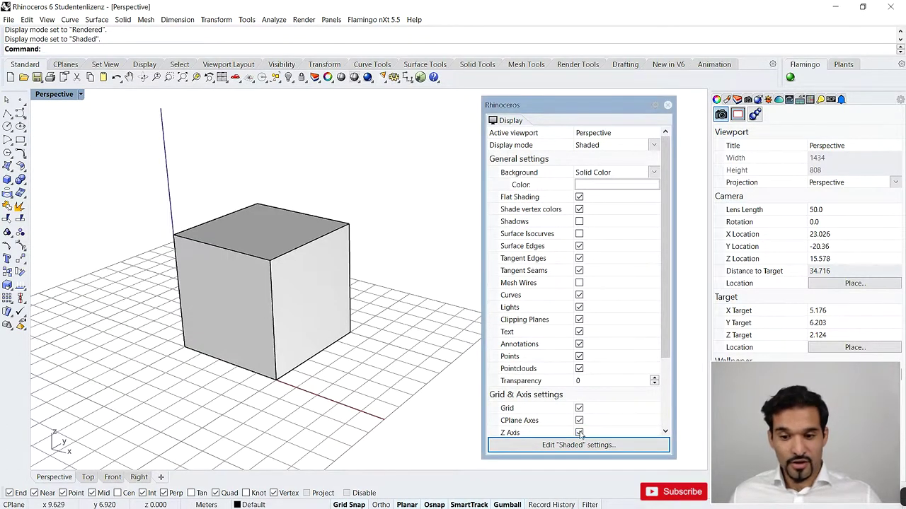
pyautogui.scroll(-1, 602, 396)
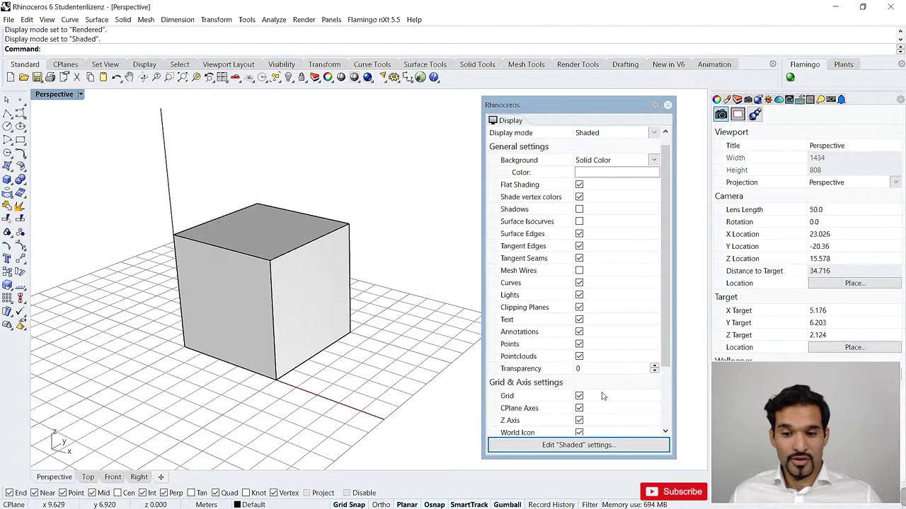
pyautogui.click(578, 421)
pyautogui.click(579, 421)
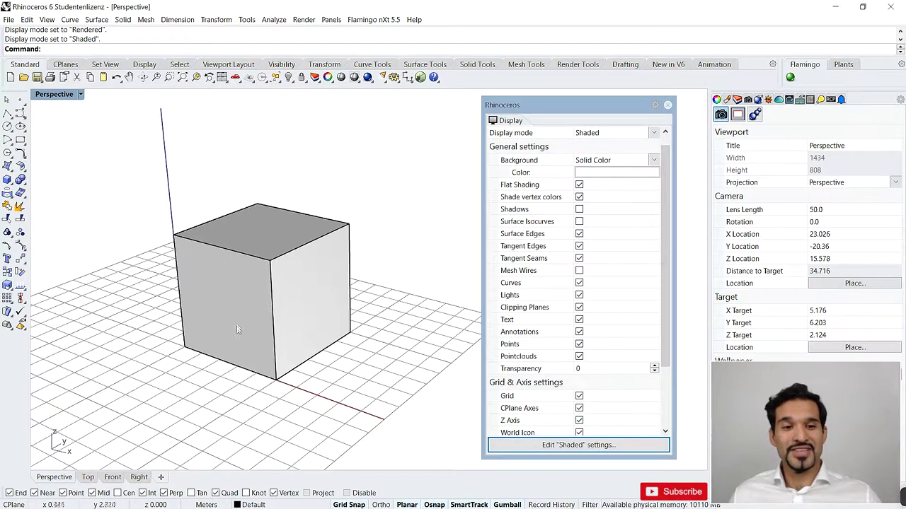
# - Turn Surface Edges off and back on in the Shaded mode's general settings to compare the box's appearance
pyautogui.moveTo(269, 339); pyautogui.dragTo(253, 324, button='right')
pyautogui.scroll(-3, 207, 306)
pyautogui.moveTo(207, 306); pyautogui.dragTo(245, 313, button='right')
pyautogui.scroll(3, 248, 263)
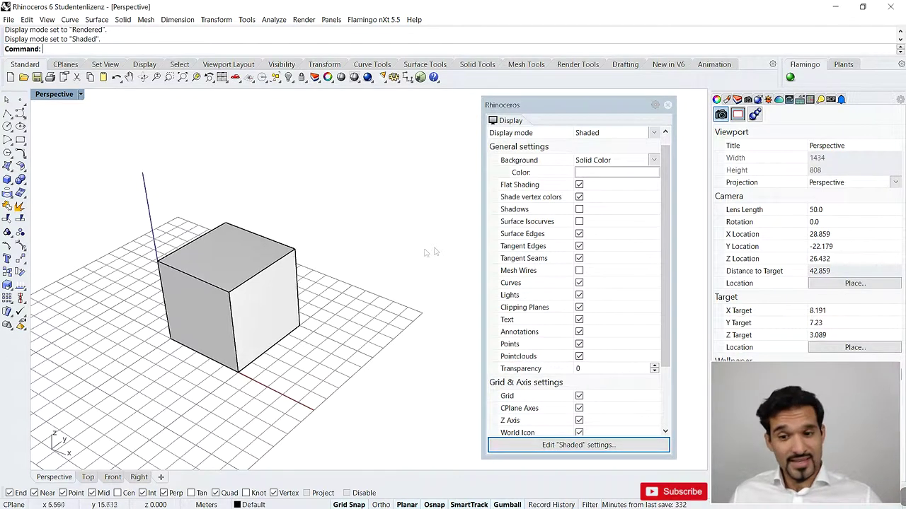
pyautogui.click(579, 234)
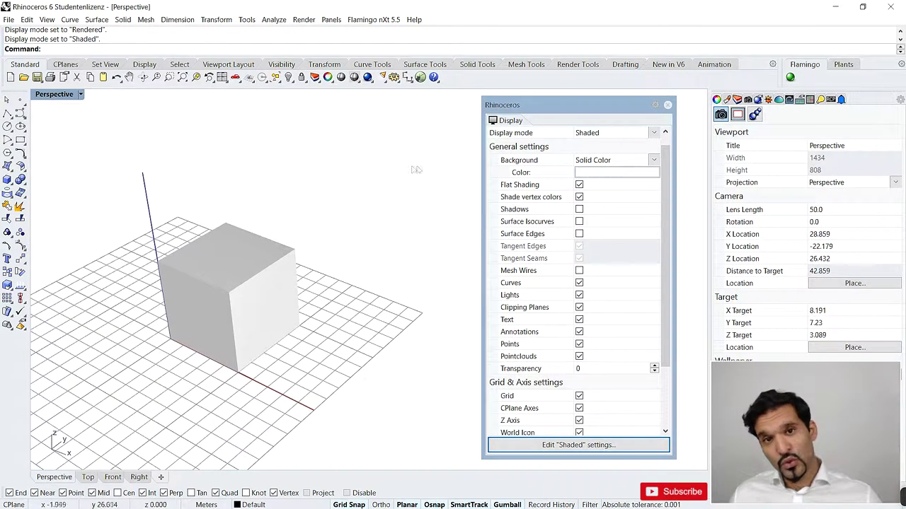
pyautogui.click(578, 234)
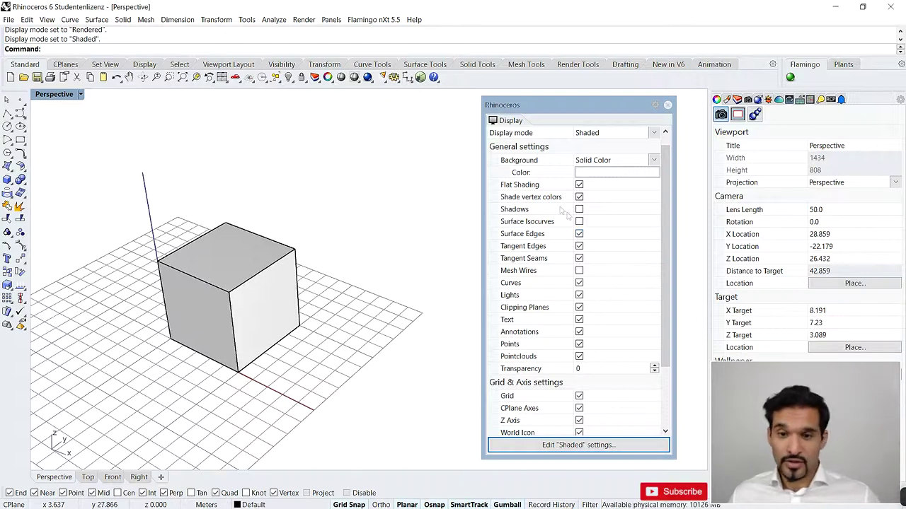
# - Turn on Shadows in the Shaded mode's general settings, inspect the box's shadow, and turn Shadows back off
pyautogui.click(579, 210)
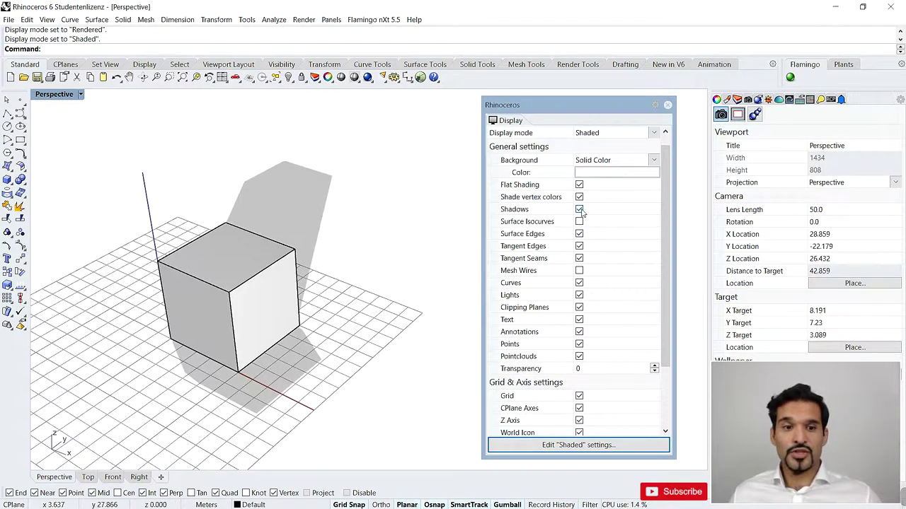
pyautogui.moveTo(339, 279); pyautogui.dragTo(332, 297, button='right')
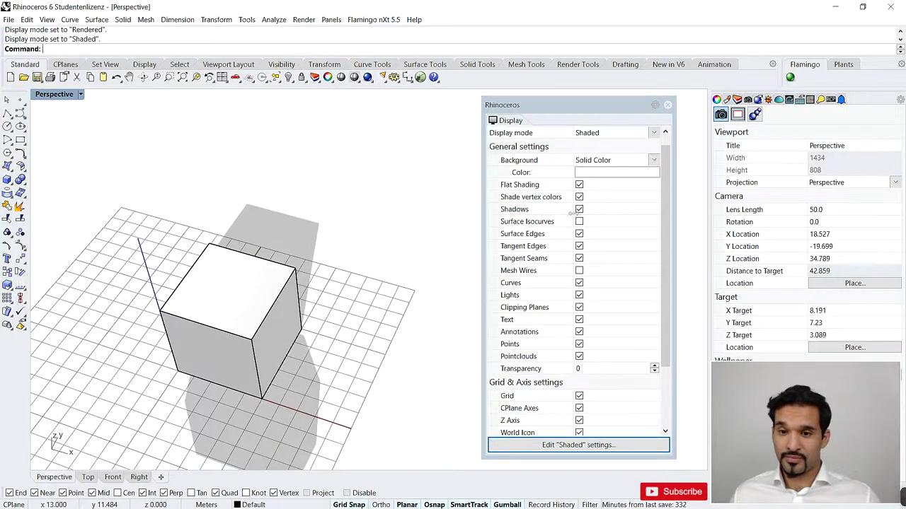
pyautogui.click(579, 210)
pyautogui.moveTo(425, 268); pyautogui.dragTo(375, 247, button='right')
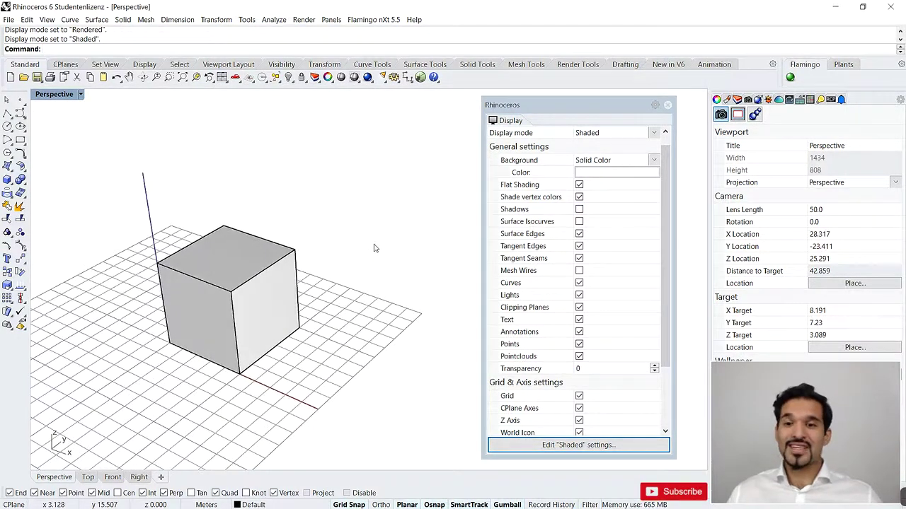